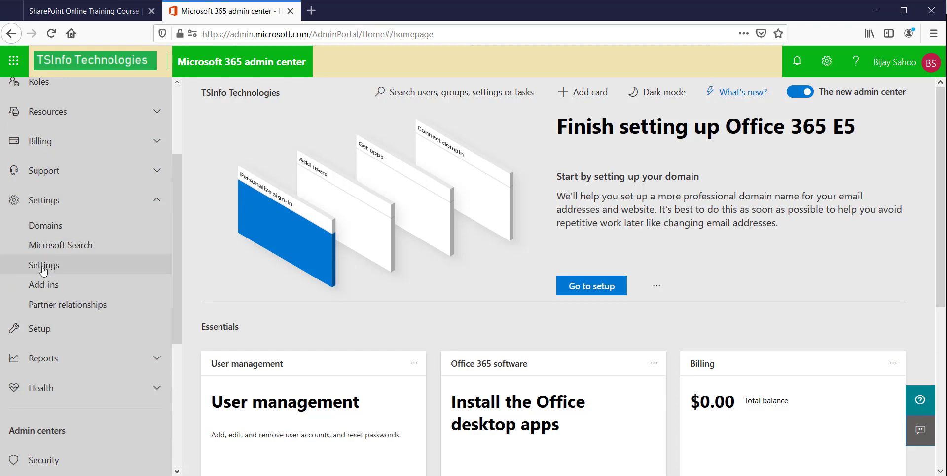
- Open the SharePoint entry under Settings > Services to see external sharing currently set to Anyone
{"action": "left_click", "coordinate": [50, 266]}
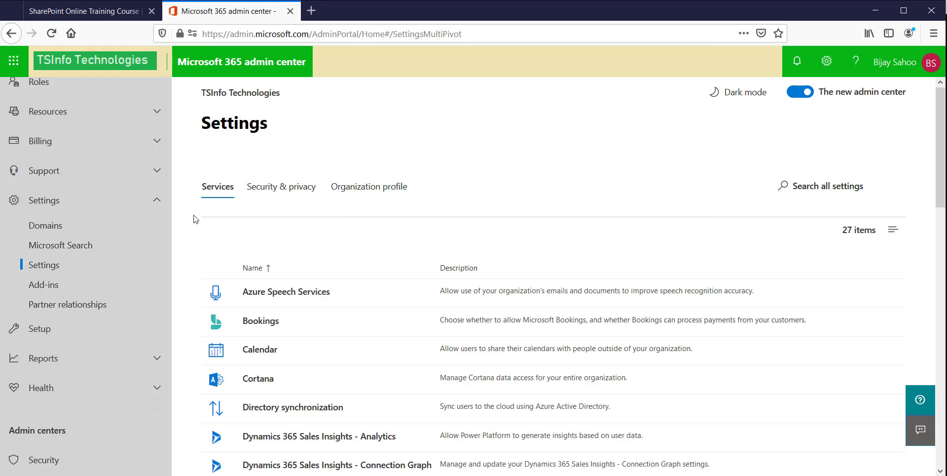
{"action": "scroll", "coordinate": [285, 335], "scroll_direction": "down", "scroll_amount": 10}
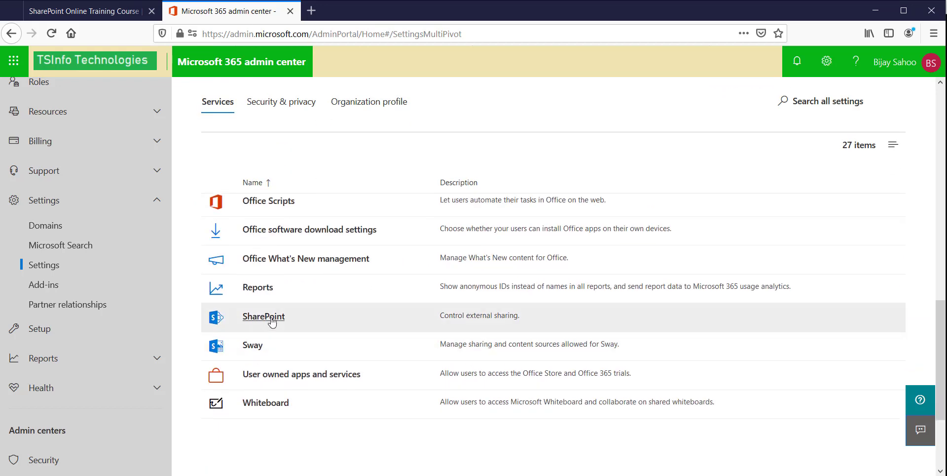
{"action": "left_click", "coordinate": [270, 317]}
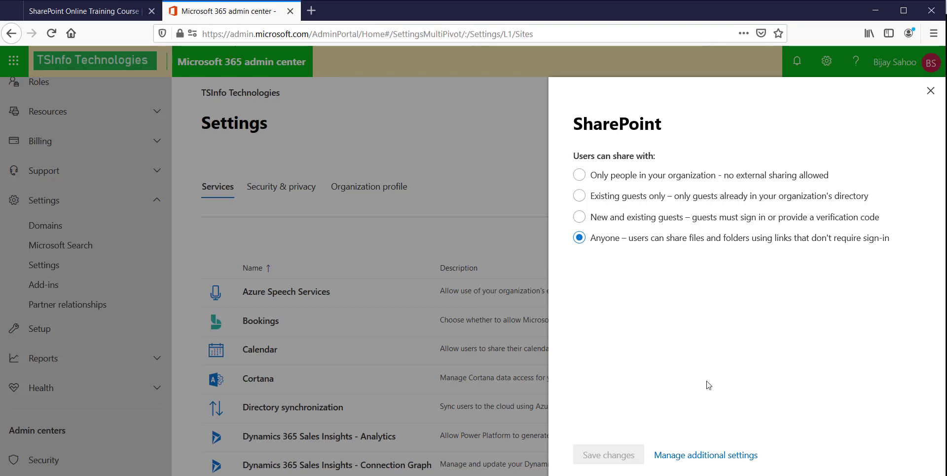
- Open SharePoint admin center via Manage additional settings and show the Sites > Active sites list
{"action": "left_click", "coordinate": [700, 459]}
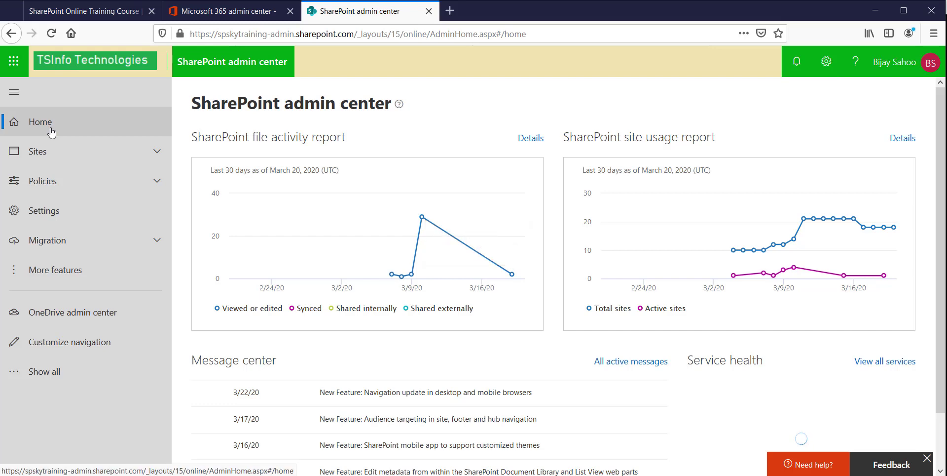
{"action": "left_click", "coordinate": [62, 151]}
{"action": "left_click", "coordinate": [57, 183]}
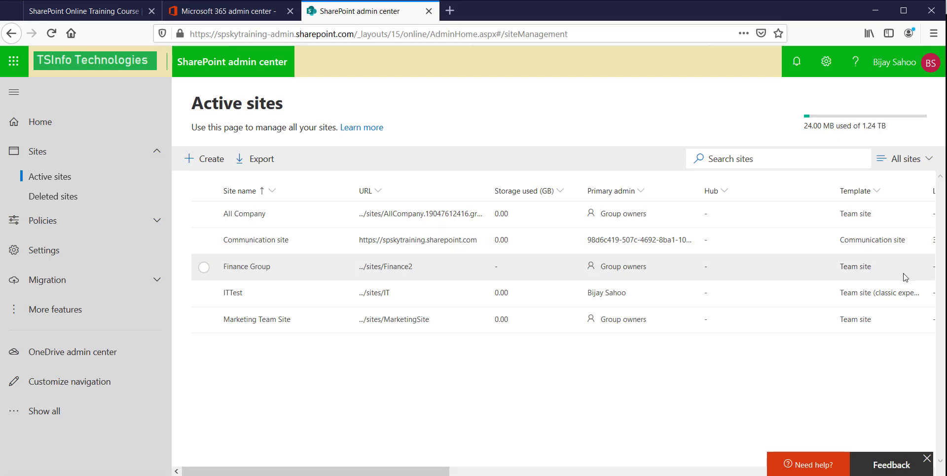
- Select the Finance Group site and view its Policies, showing New and existing guests sharing
{"action": "left_click", "coordinate": [402, 266]}
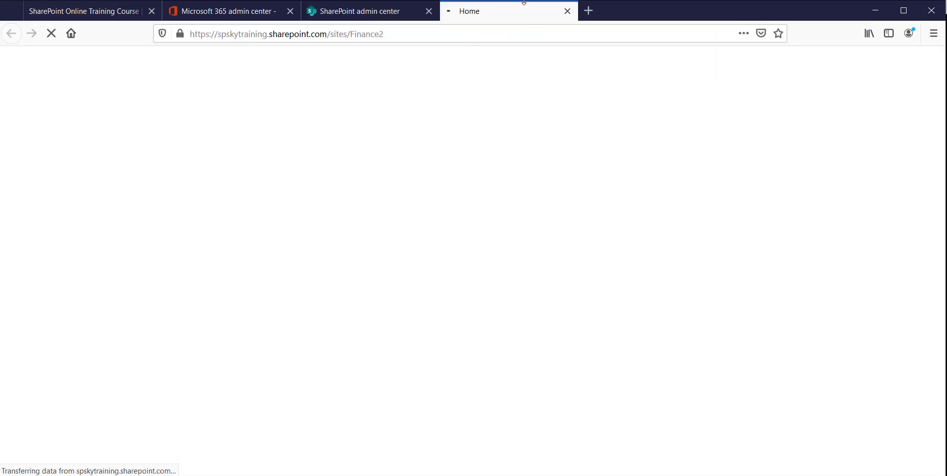
{"action": "key", "text": "ctrl+w"}
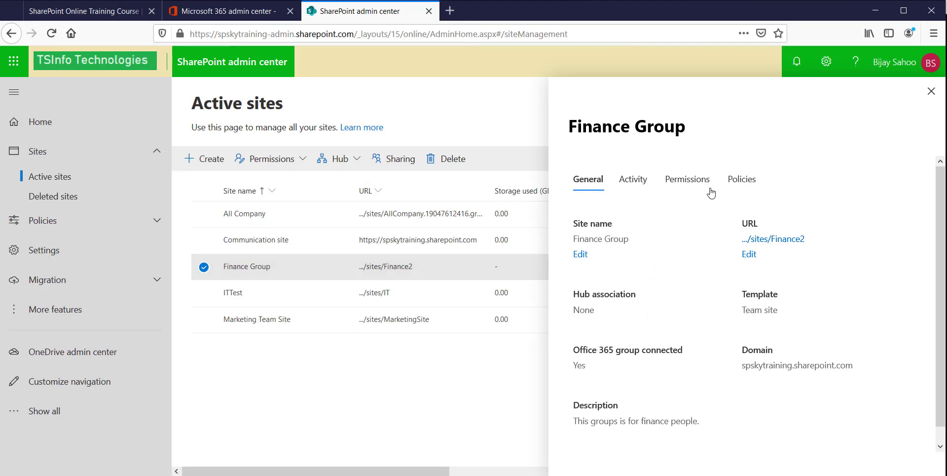
{"action": "left_click", "coordinate": [737, 183]}
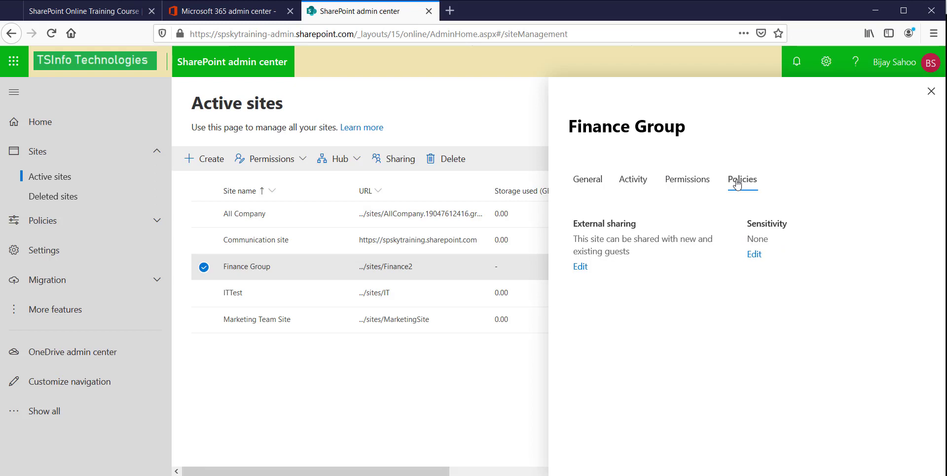
{"action": "left_click_drag", "start_coordinate": [573, 223], "coordinate": [645, 249]}
{"action": "left_click", "coordinate": [627, 252]}
- Edit Finance Group's external sharing, enable Limit sharing by domain, and choose Block specific domains
{"action": "left_click", "coordinate": [581, 266]}
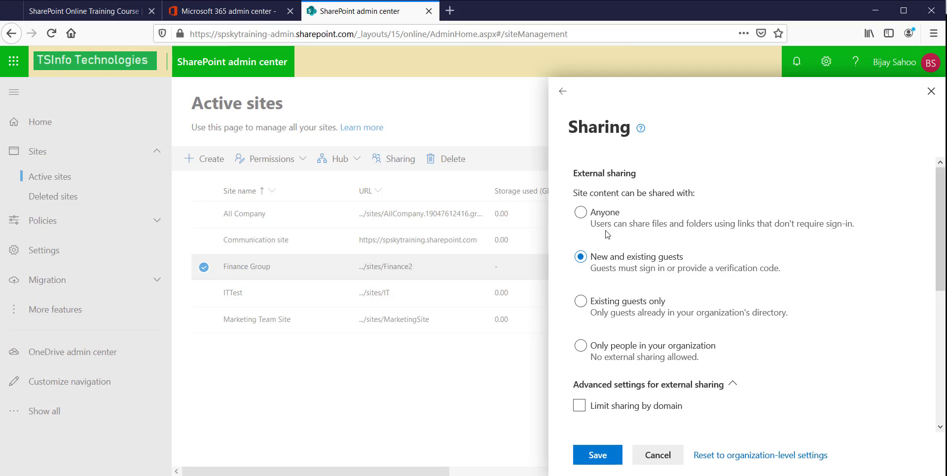
{"action": "scroll", "coordinate": [607, 234], "scroll_direction": "down", "scroll_amount": 2}
{"action": "scroll", "coordinate": [607, 234], "scroll_direction": "up", "scroll_amount": 2}
{"action": "scroll", "coordinate": [614, 298], "scroll_direction": "down", "scroll_amount": 2}
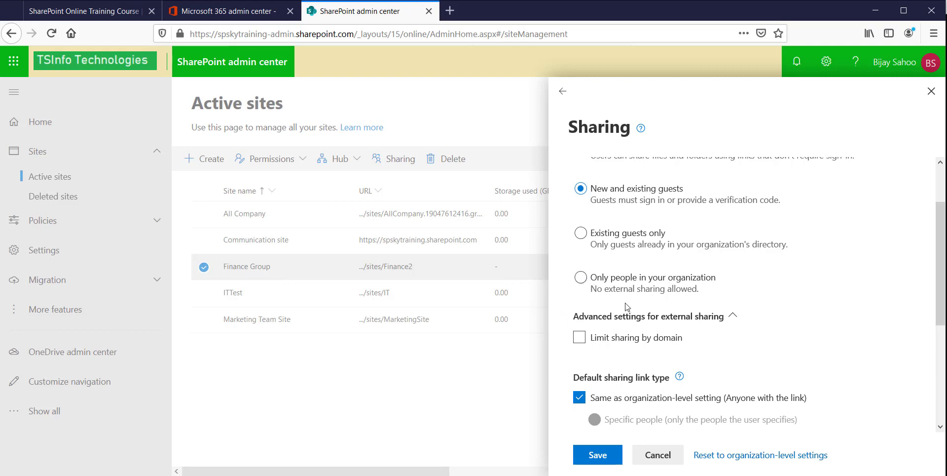
{"action": "scroll", "coordinate": [581, 237], "scroll_direction": "up", "scroll_amount": 3}
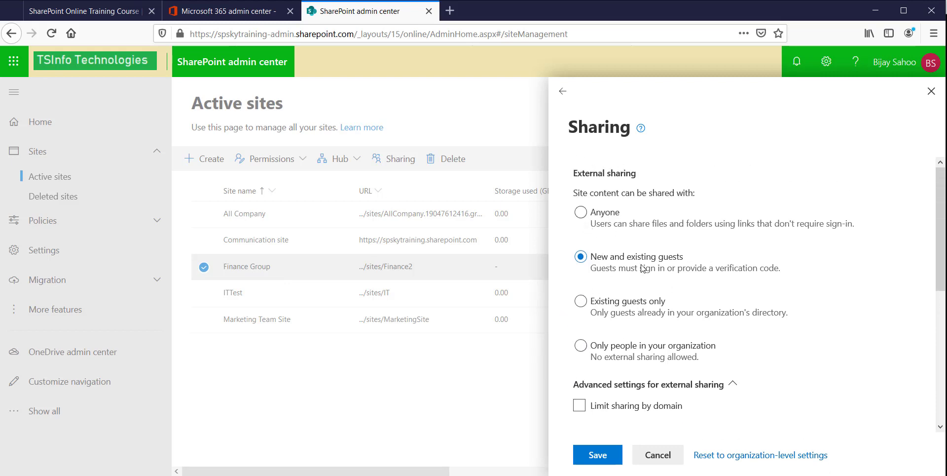
{"action": "scroll", "coordinate": [672, 268], "scroll_direction": "down", "scroll_amount": 3}
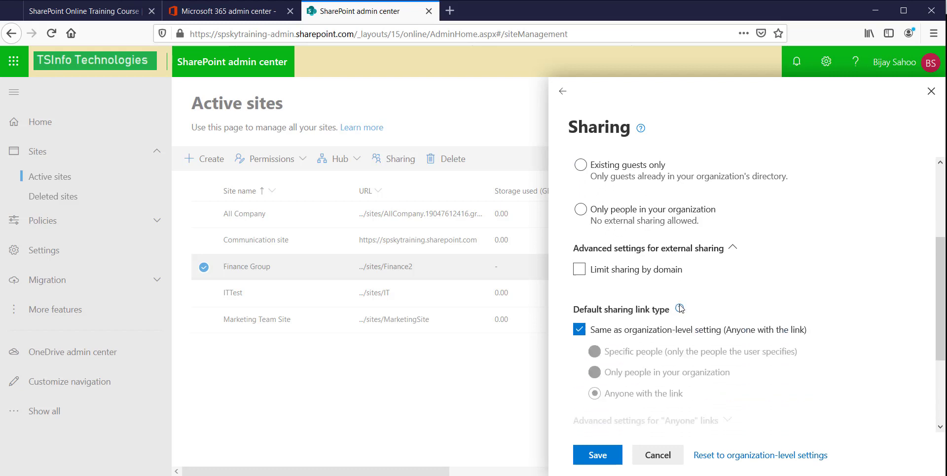
{"action": "left_click", "coordinate": [580, 269]}
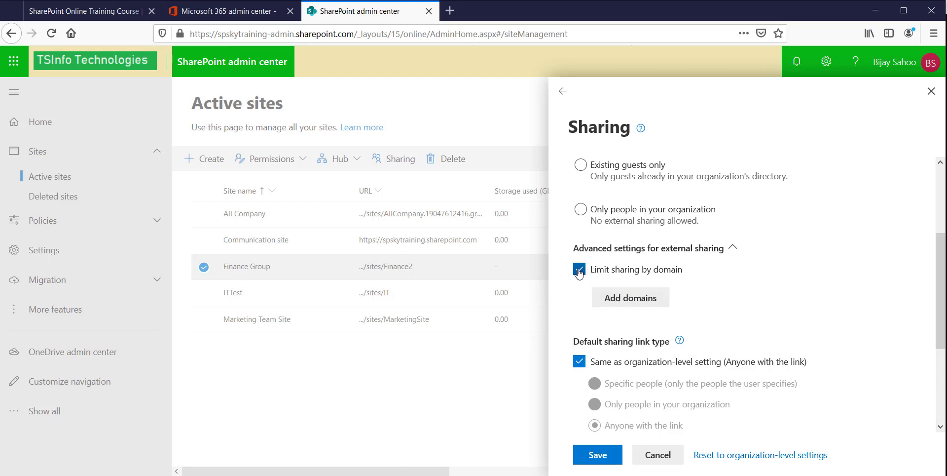
{"action": "left_click", "coordinate": [646, 299]}
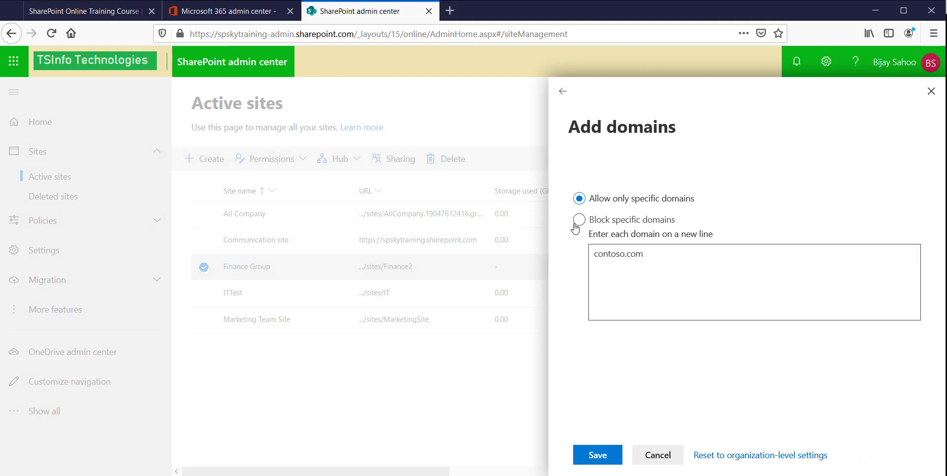
{"action": "left_click", "coordinate": [579, 219]}
{"action": "left_click", "coordinate": [579, 198]}
{"action": "left_click", "coordinate": [580, 219]}
- Cancel the domain entry and sharing panel, leaving the default link permission unchanged
{"action": "left_click", "coordinate": [662, 452]}
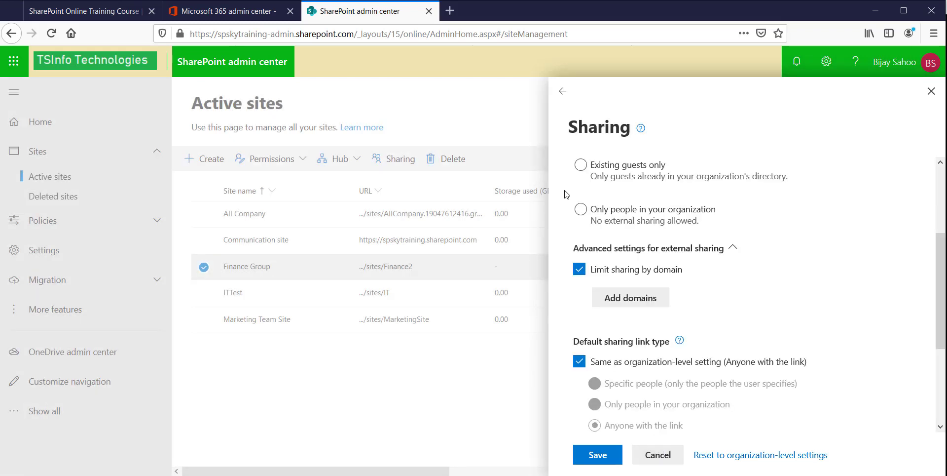
{"action": "scroll", "coordinate": [669, 276], "scroll_direction": "down", "scroll_amount": 3}
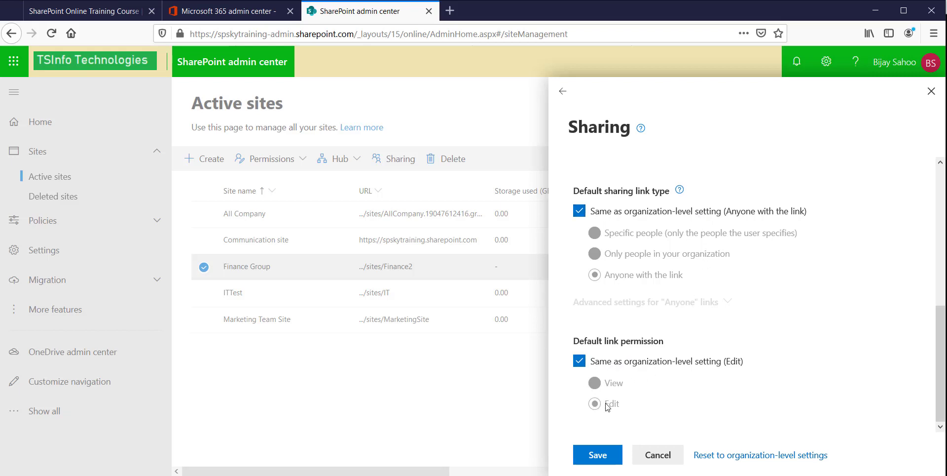
{"action": "left_click", "coordinate": [579, 362]}
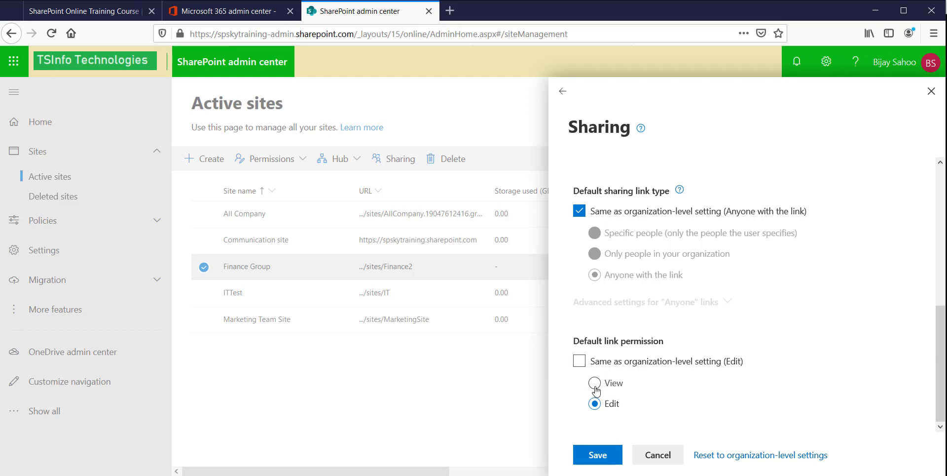
{"action": "left_click", "coordinate": [580, 361]}
{"action": "left_click", "coordinate": [658, 454]}
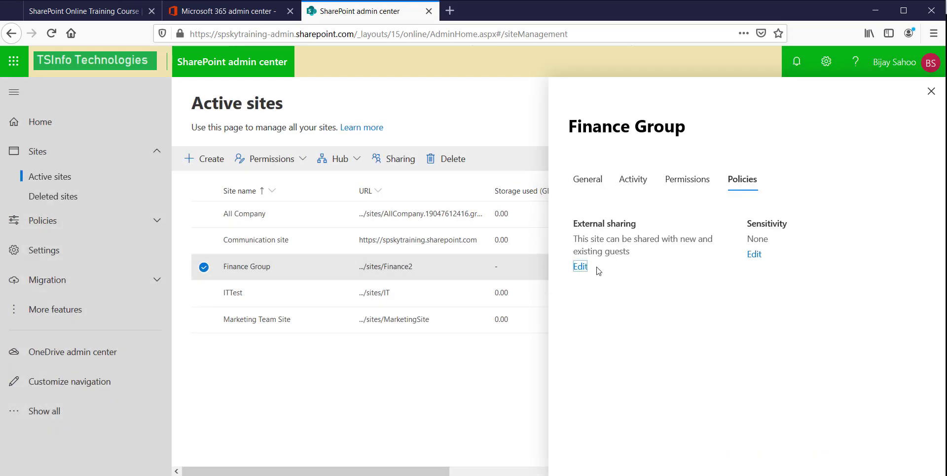
- Change Finance Group's external sharing to Anyone and save it
{"action": "left_click", "coordinate": [580, 267]}
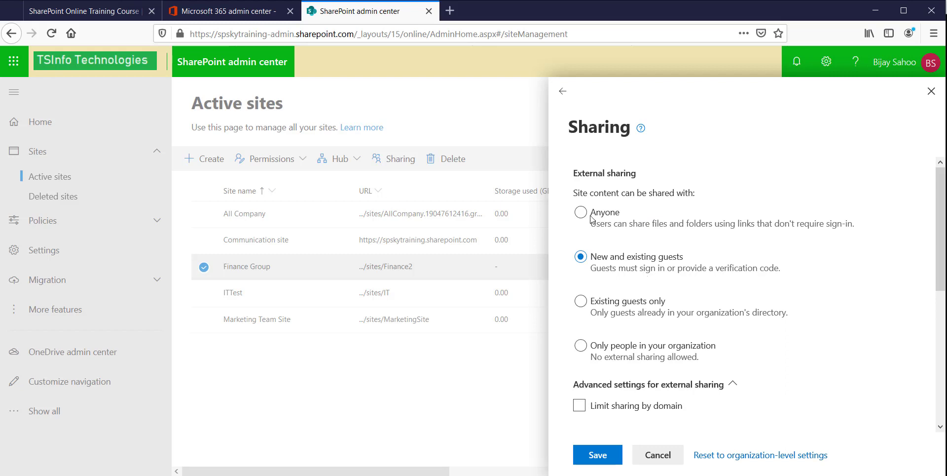
{"action": "left_click", "coordinate": [581, 212]}
{"action": "scroll", "coordinate": [620, 254], "scroll_direction": "down", "scroll_amount": 10}
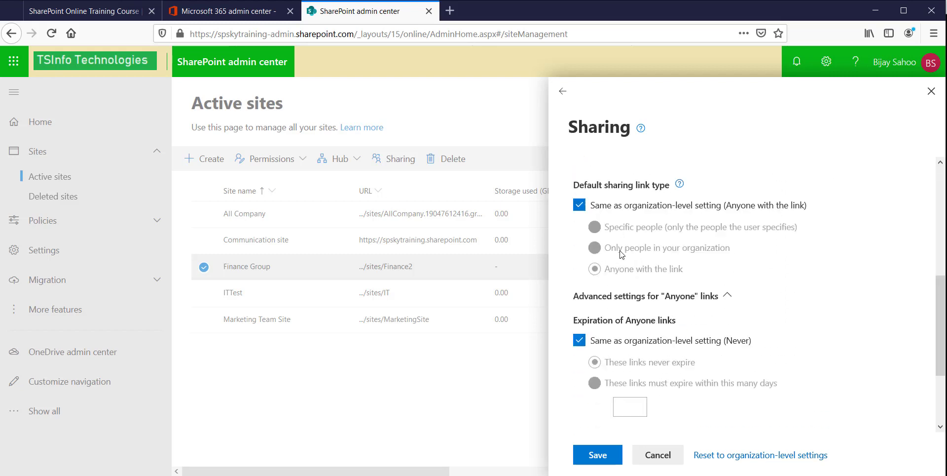
{"action": "left_click", "coordinate": [606, 450]}
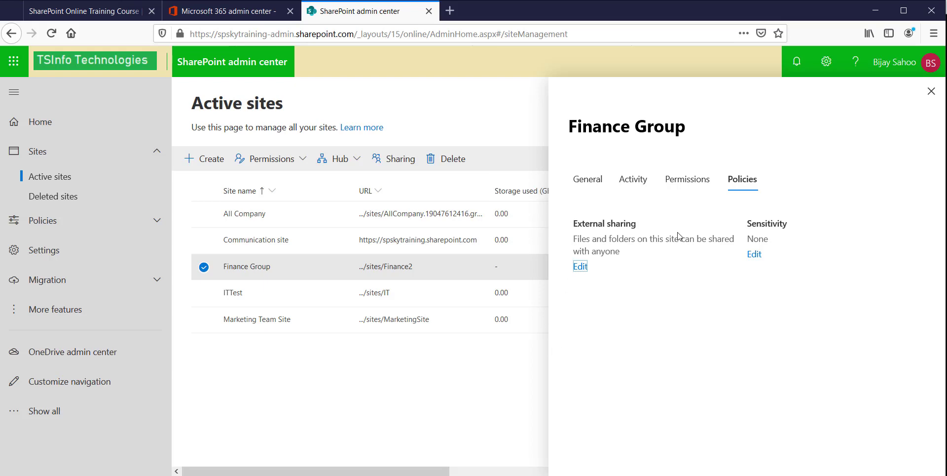
- Open the Finance Group site from its URL and go to its Documents library
{"action": "left_click", "coordinate": [932, 91]}
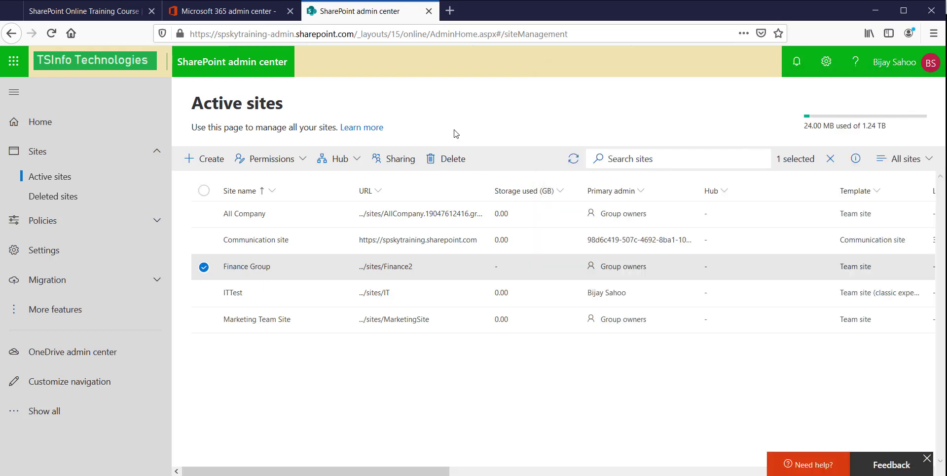
{"action": "left_click", "coordinate": [400, 269]}
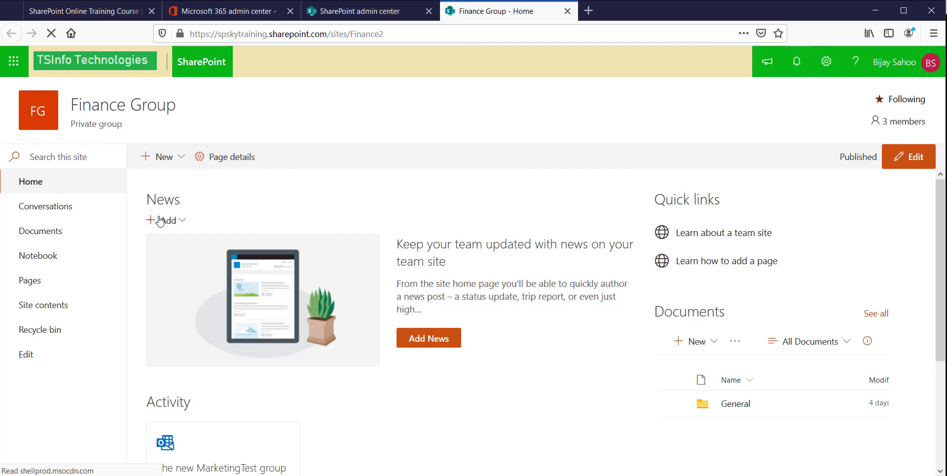
{"action": "left_click", "coordinate": [69, 231]}
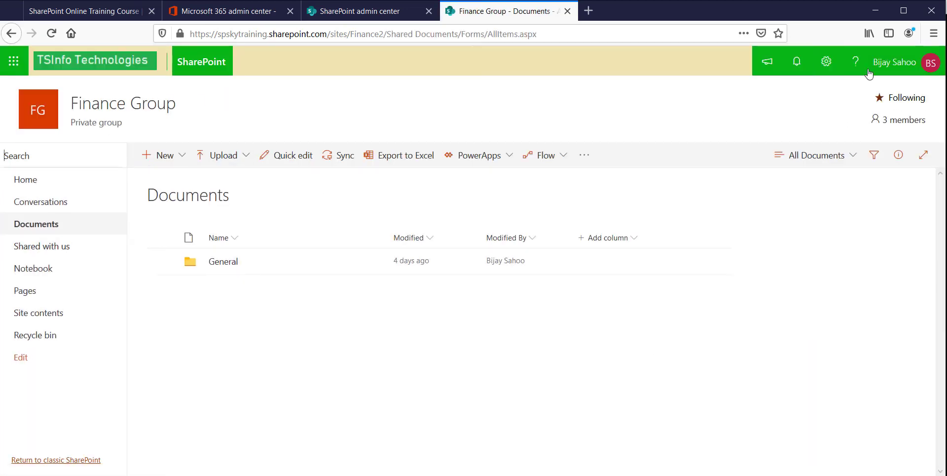
- In Library settings, open the Documents library permissions and stop inheriting from Finance Group
{"action": "left_click", "coordinate": [827, 61]}
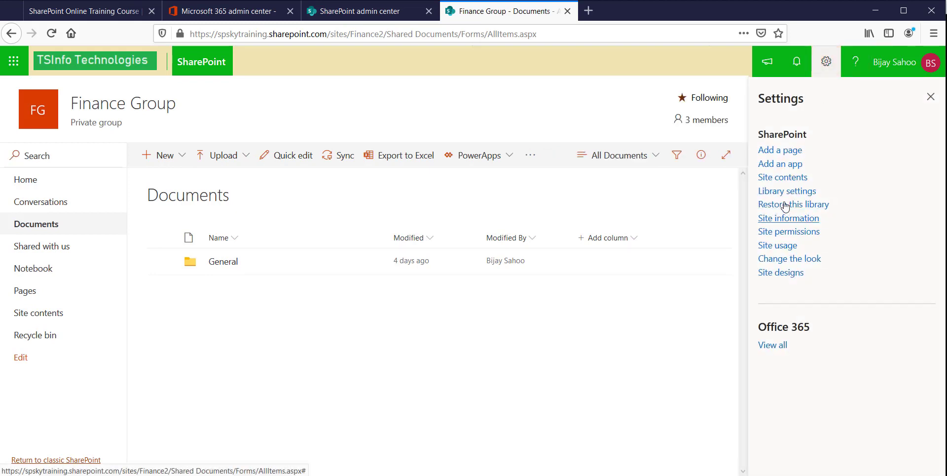
{"action": "left_click", "coordinate": [785, 196]}
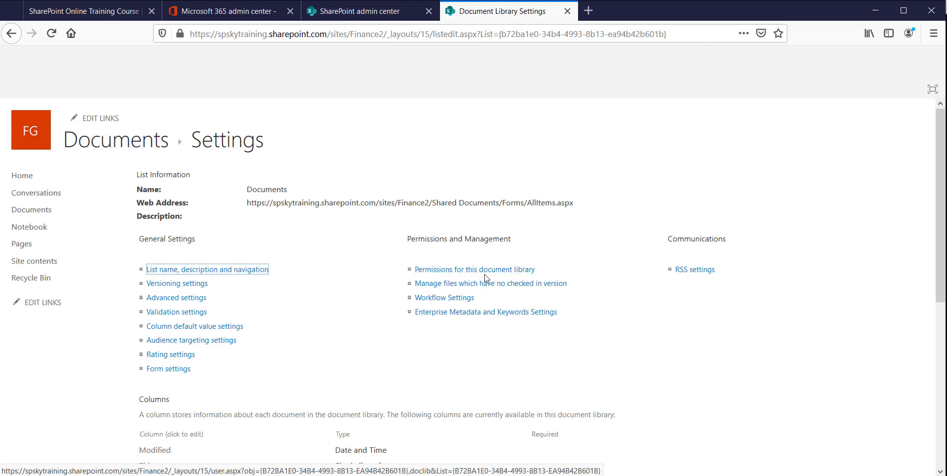
{"action": "left_click", "coordinate": [463, 274]}
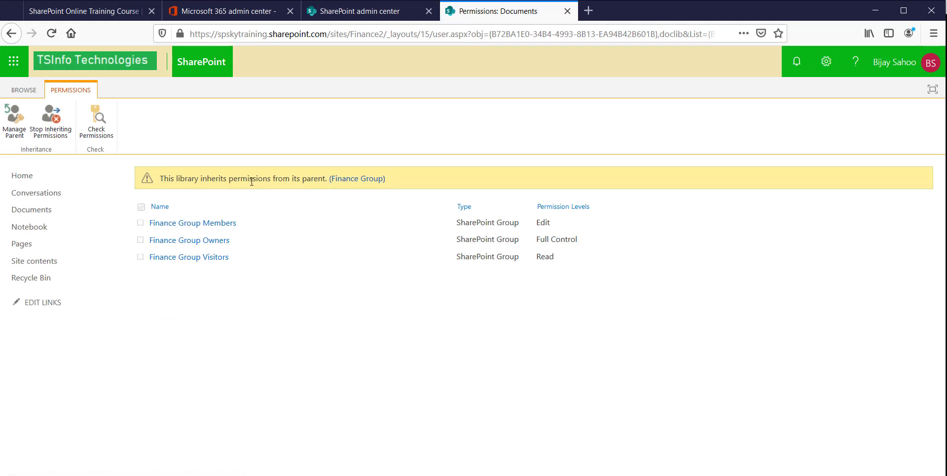
{"action": "left_click", "coordinate": [58, 131]}
- Confirm unique permissions, then grant the Gmail guest access to the Documents library and send the invitation
{"action": "left_click", "coordinate": [642, 234]}
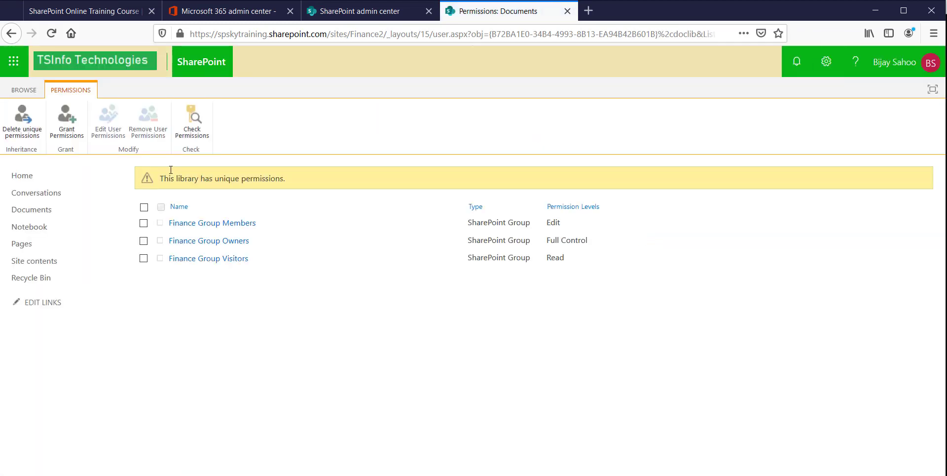
{"action": "left_click", "coordinate": [69, 126]}
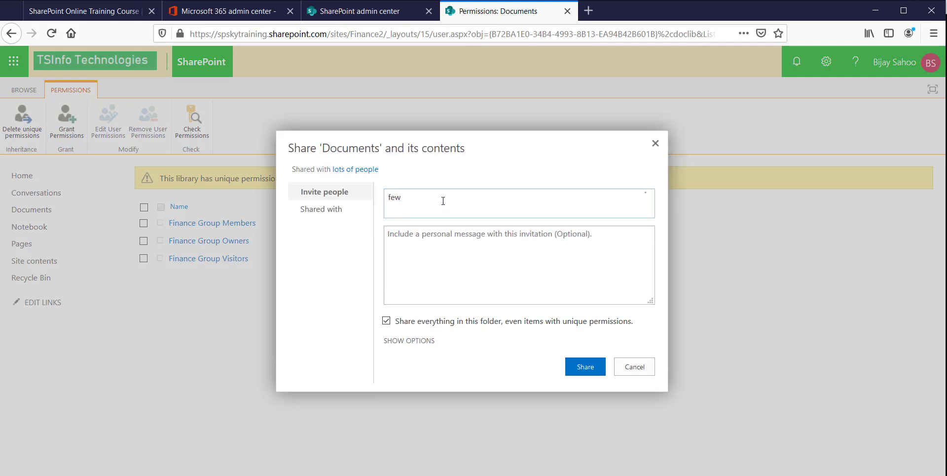
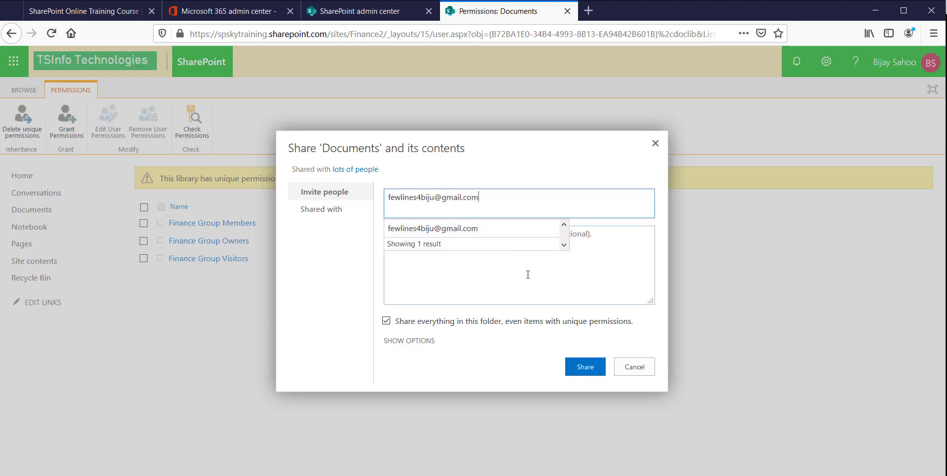
{"action": "left_click", "coordinate": [544, 230]}
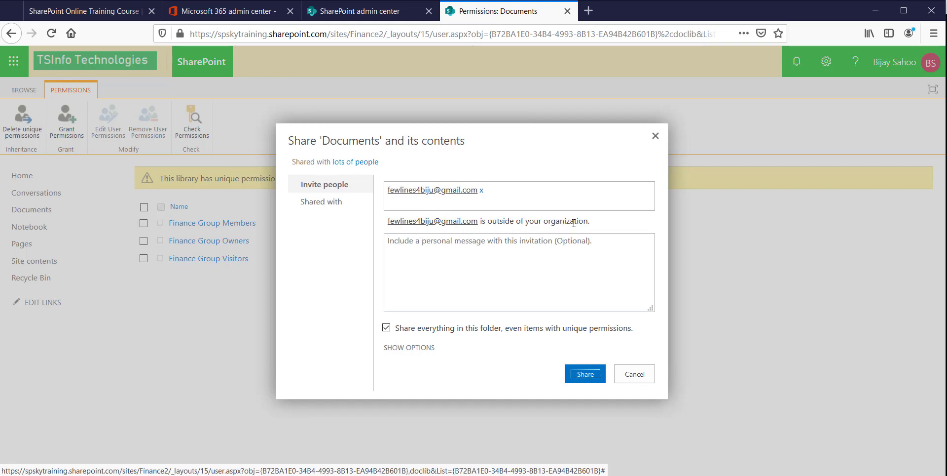
{"action": "left_click", "coordinate": [409, 347]}
{"action": "left_click", "coordinate": [591, 407]}
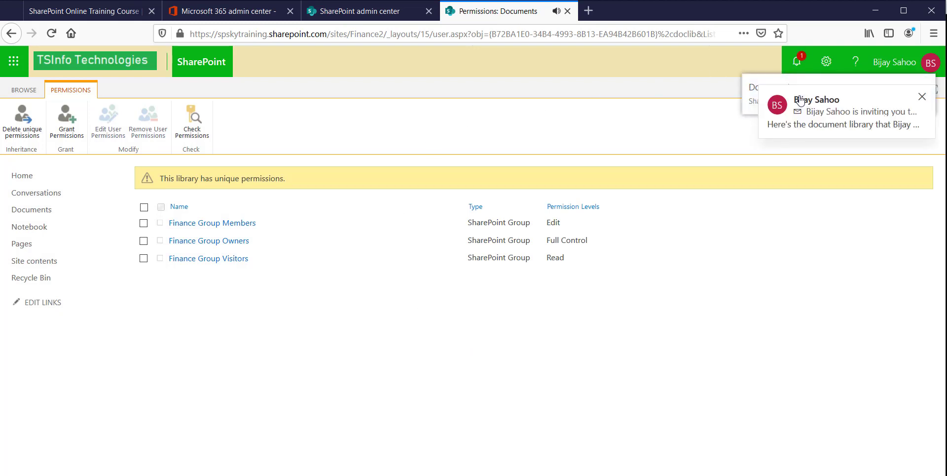
{"action": "left_click", "coordinate": [923, 98]}
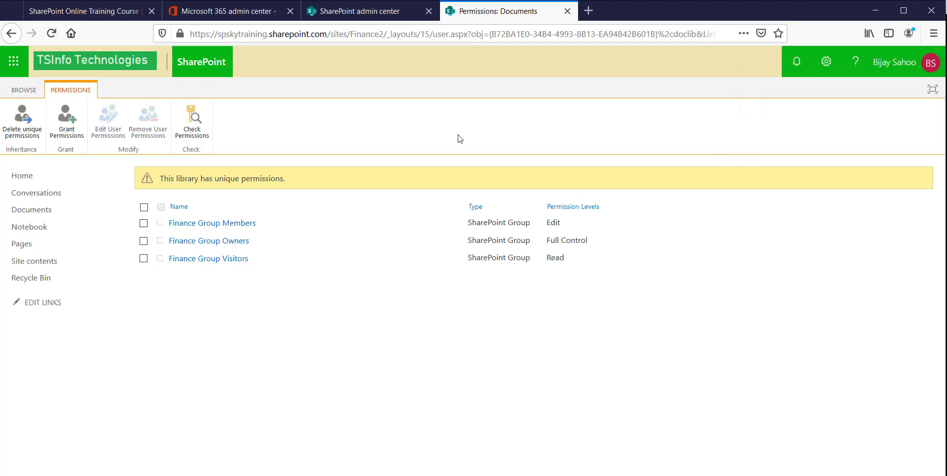
- Open Outlook on the web from the Microsoft 365 app launcher
{"action": "left_click", "coordinate": [14, 61]}
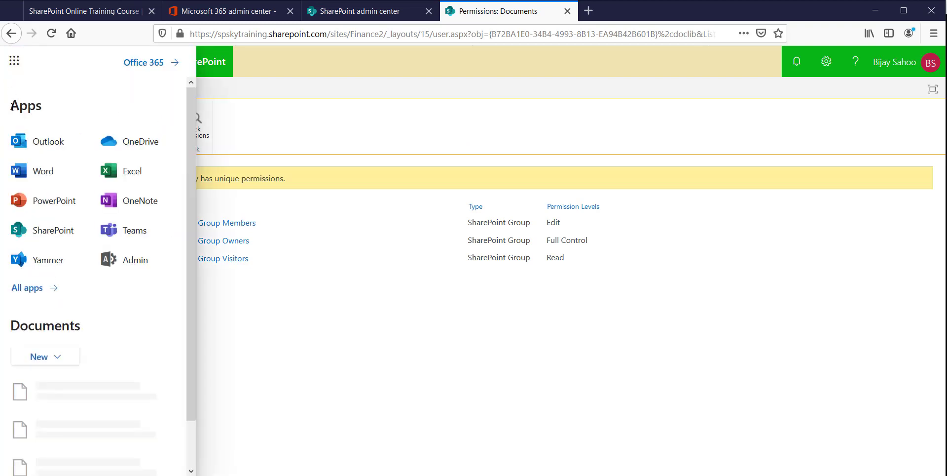
{"action": "left_click", "coordinate": [78, 147]}
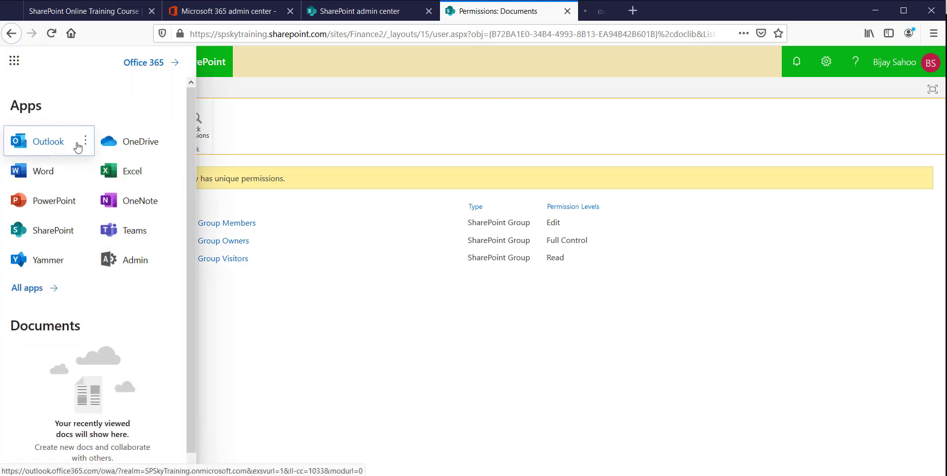
{"action": "left_click", "coordinate": [618, 15]}
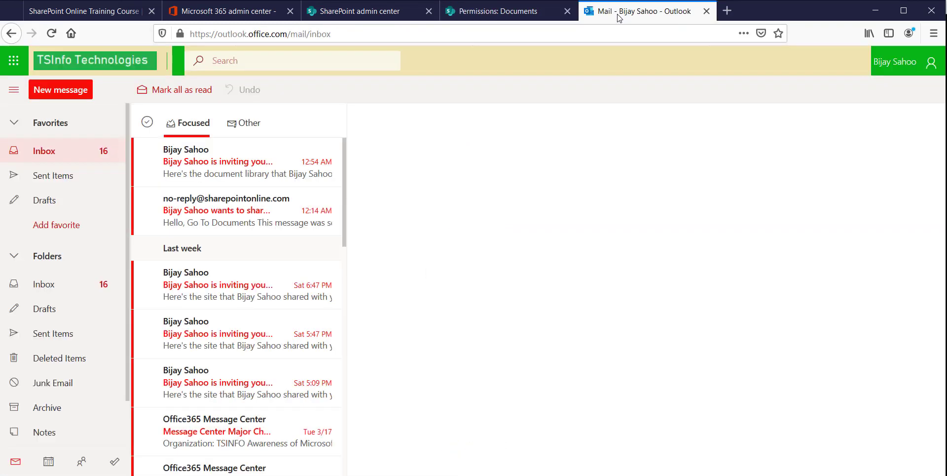
- Search Discover groups for 'finance' and open Finance Group's details and members
{"action": "scroll", "coordinate": [69, 245], "scroll_direction": "down", "scroll_amount": 3}
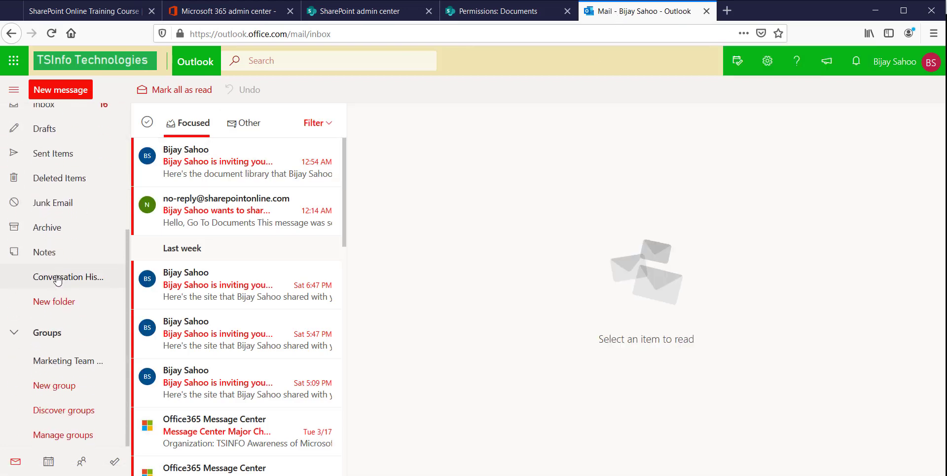
{"action": "left_click", "coordinate": [53, 386]}
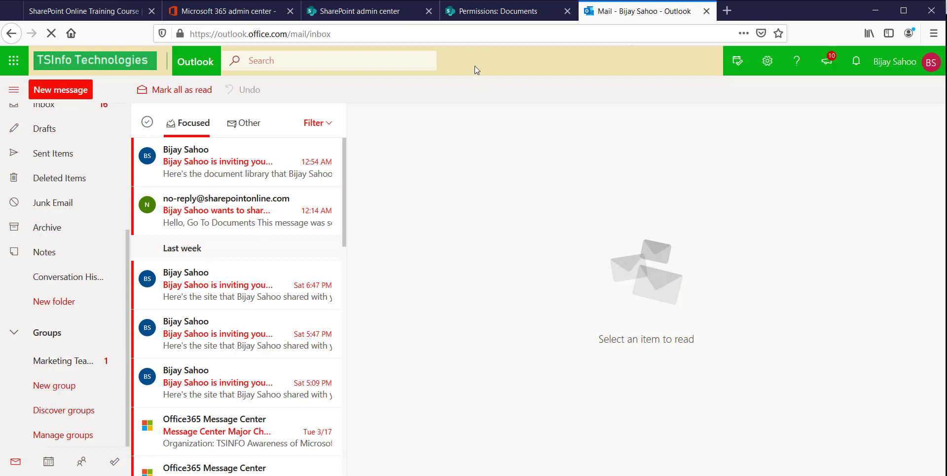
{"action": "left_click", "coordinate": [58, 417]}
{"action": "left_click", "coordinate": [437, 90]}
{"action": "type", "text": "f"}
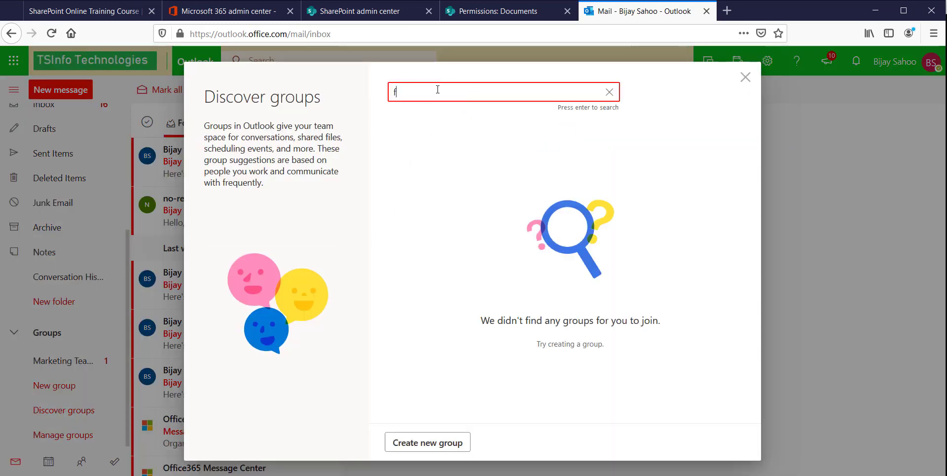
{"action": "type", "text": "inance"}
{"action": "key", "text": "Return"}
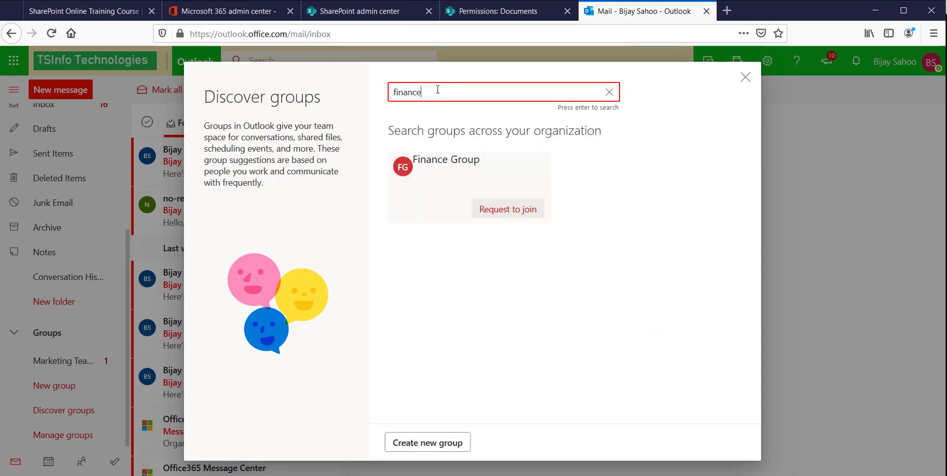
{"action": "left_click", "coordinate": [449, 166]}
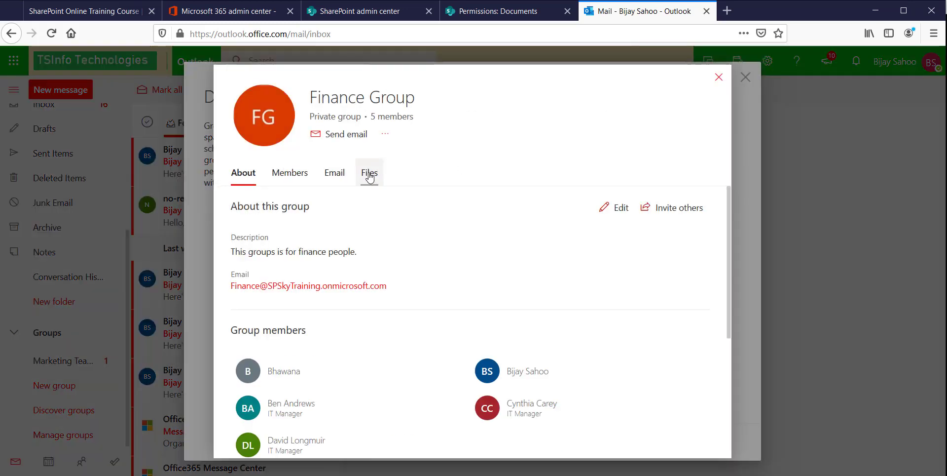
{"action": "scroll", "coordinate": [367, 308], "scroll_direction": "down", "scroll_amount": 3}
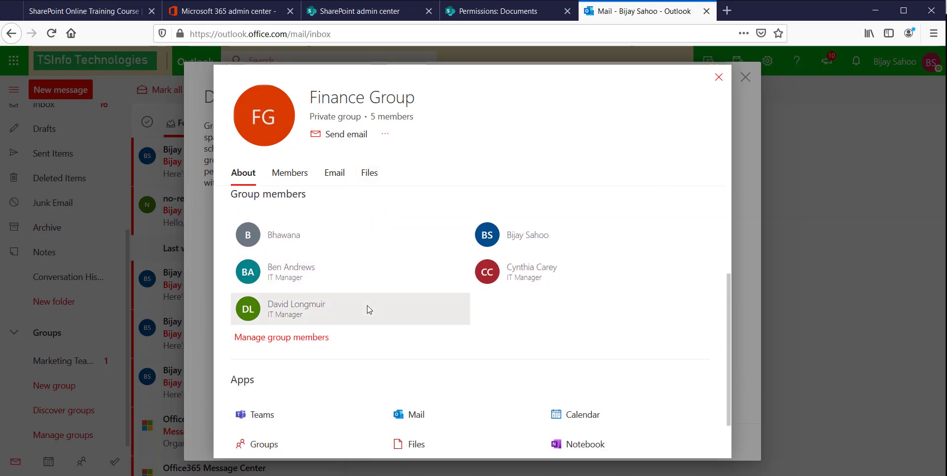
{"action": "scroll", "coordinate": [368, 311], "scroll_direction": "up", "scroll_amount": 3}
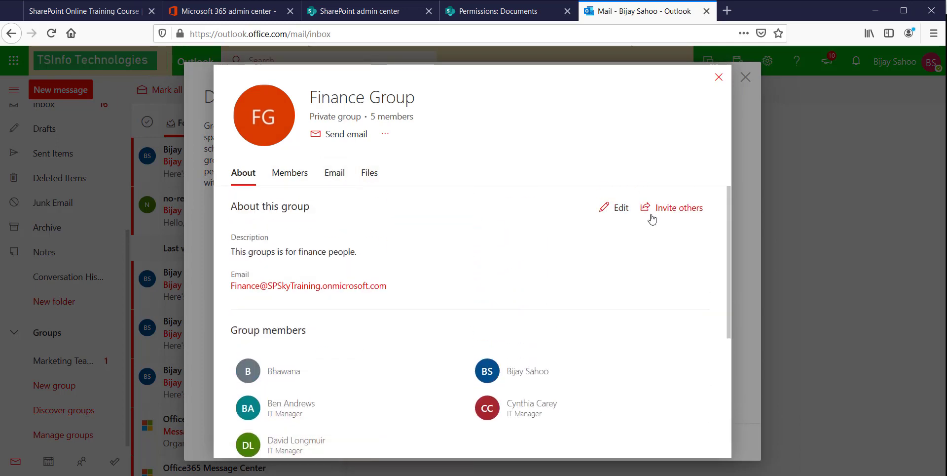
- Add the guest's Gmail address as a new Finance Group member, then go back to the Documents permissions page
{"action": "left_click", "coordinate": [296, 179]}
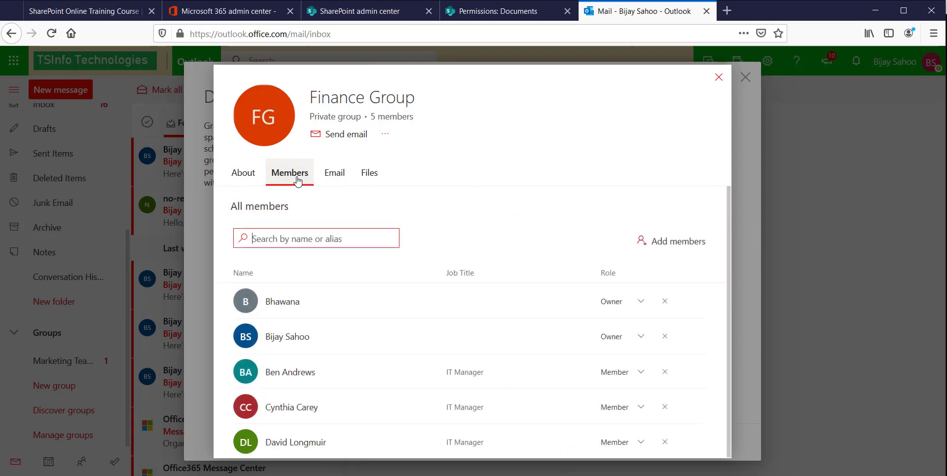
{"action": "left_click", "coordinate": [641, 242]}
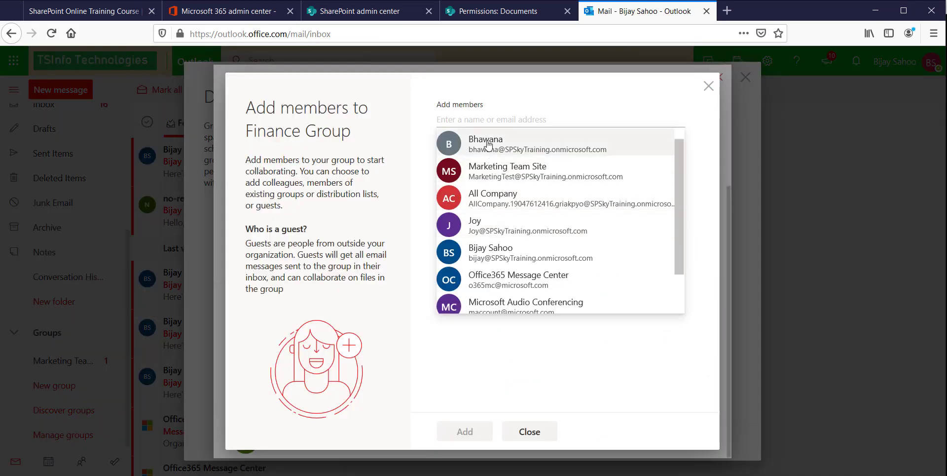
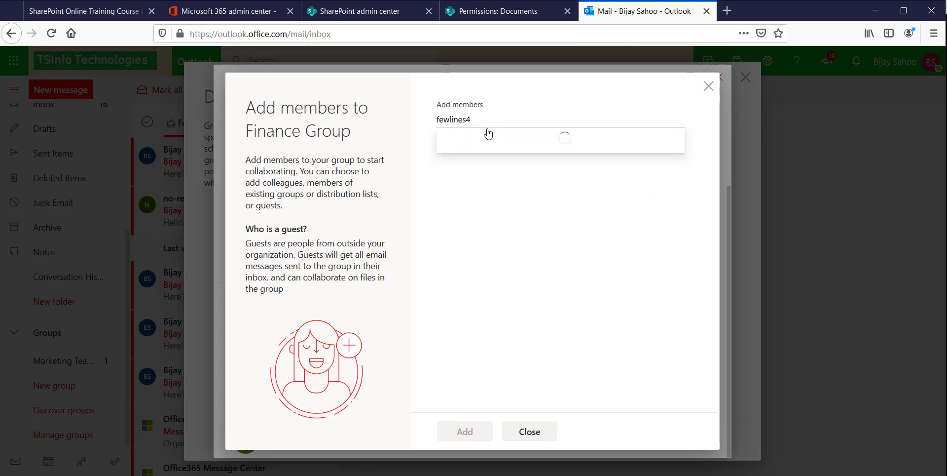
{"action": "left_click", "coordinate": [517, 143]}
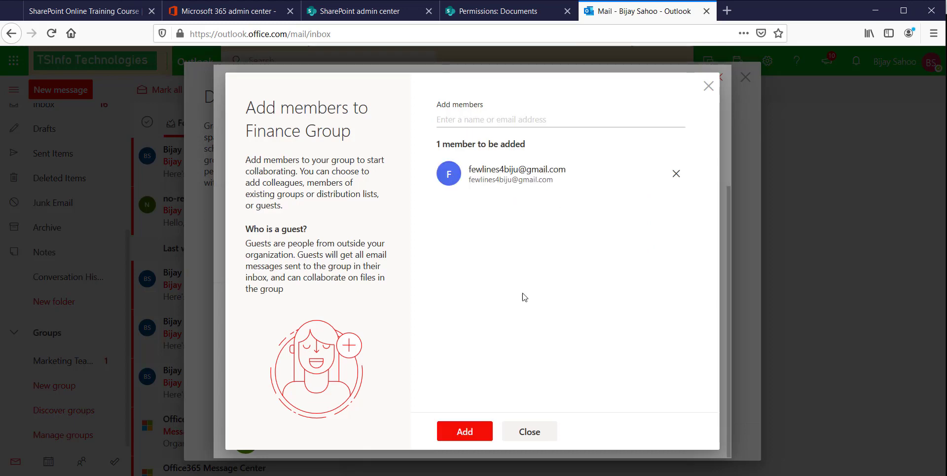
{"action": "left_click", "coordinate": [466, 431]}
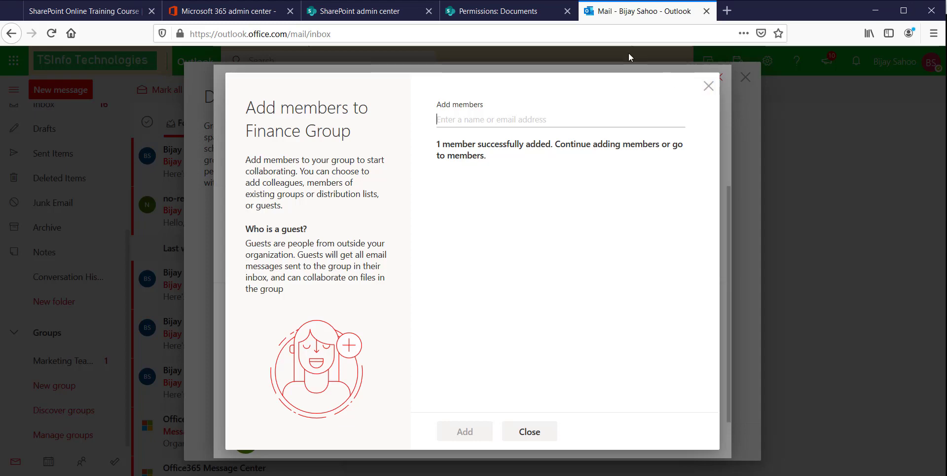
{"action": "left_click", "coordinate": [540, 20]}
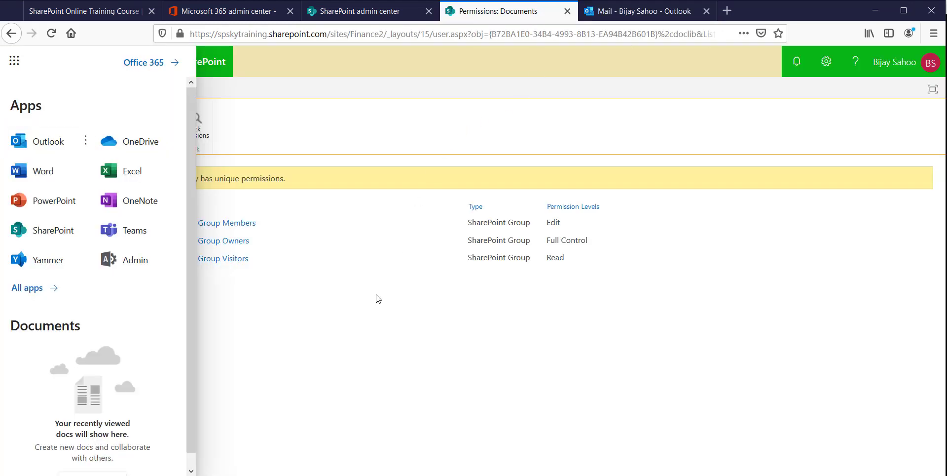
{"action": "left_click", "coordinate": [217, 178]}
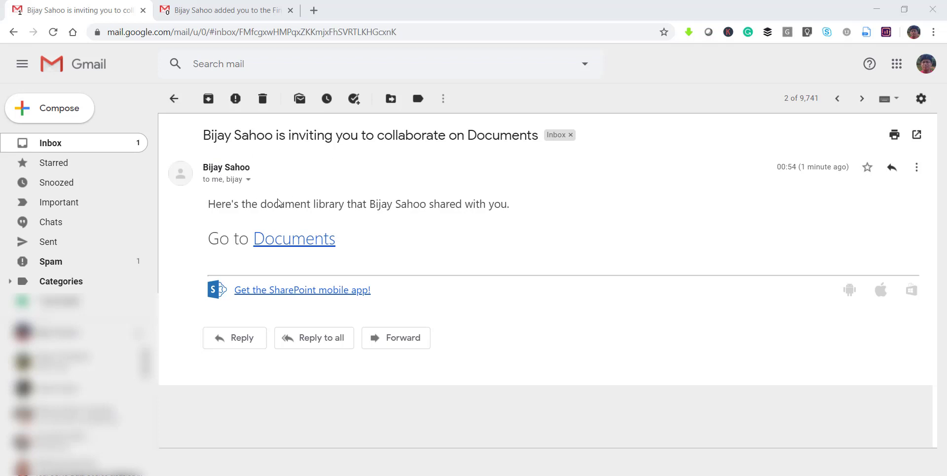
- Read the 'inviting you to collaborate on Documents' email, then read through the Finance Group welcome email
{"action": "left_click_drag", "start_coordinate": [207, 204], "coordinate": [517, 209]}
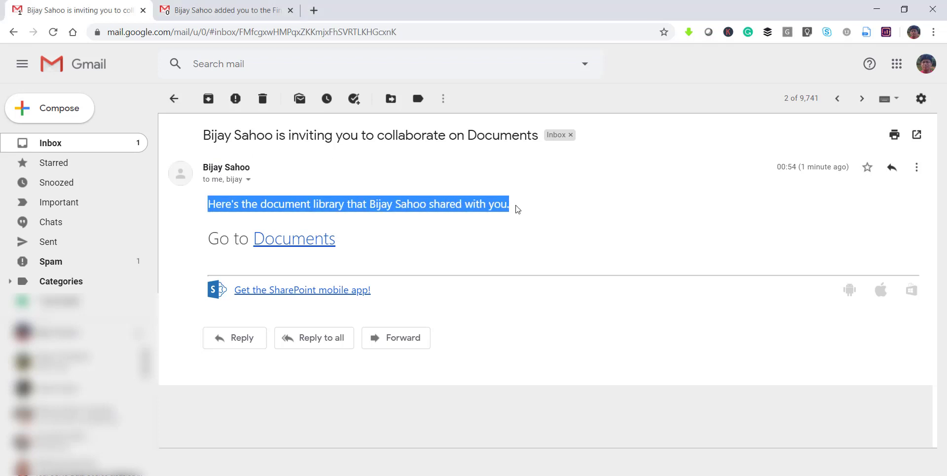
{"action": "left_click", "coordinate": [465, 207]}
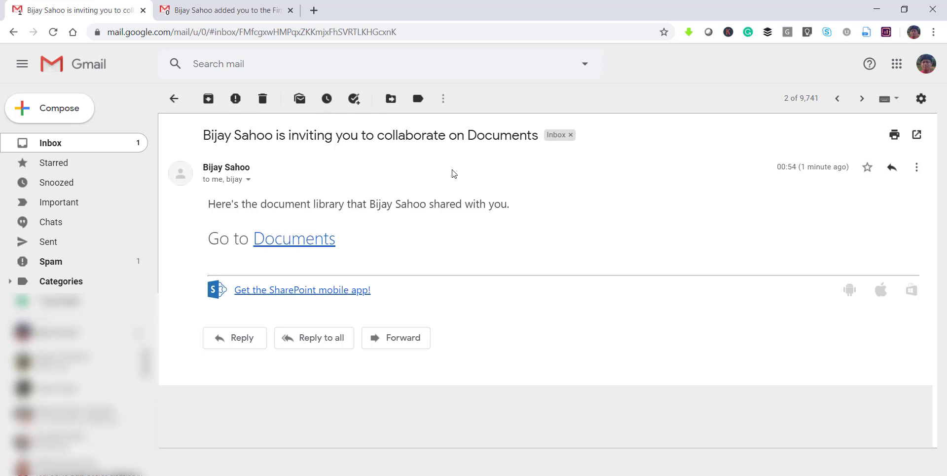
{"action": "left_click", "coordinate": [261, 15]}
{"action": "scroll", "coordinate": [475, 284], "scroll_direction": "down", "scroll_amount": 3}
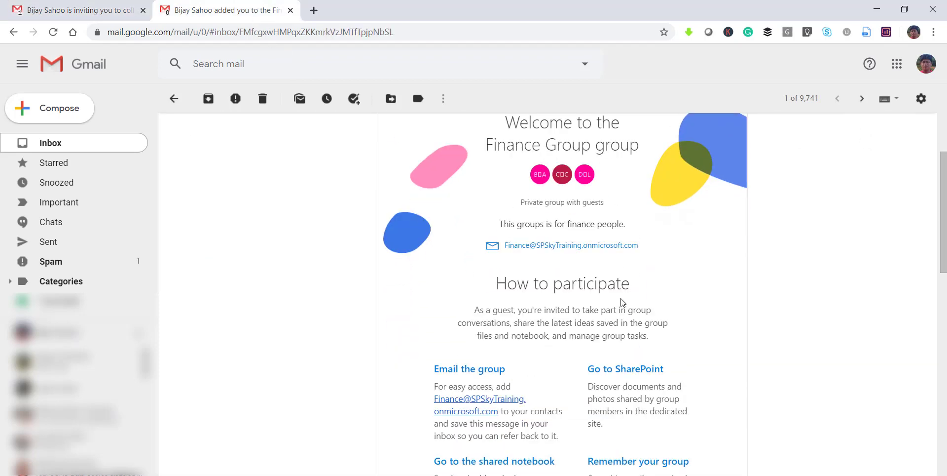
{"action": "scroll", "coordinate": [622, 302], "scroll_direction": "down", "scroll_amount": 3}
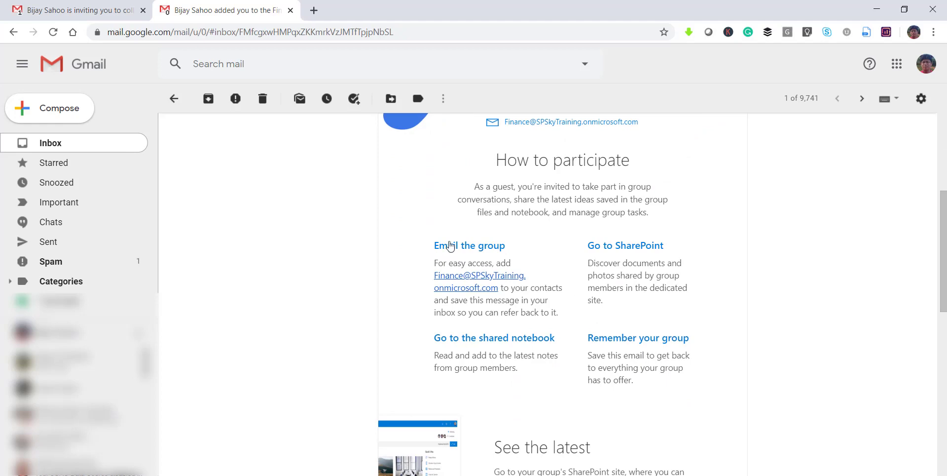